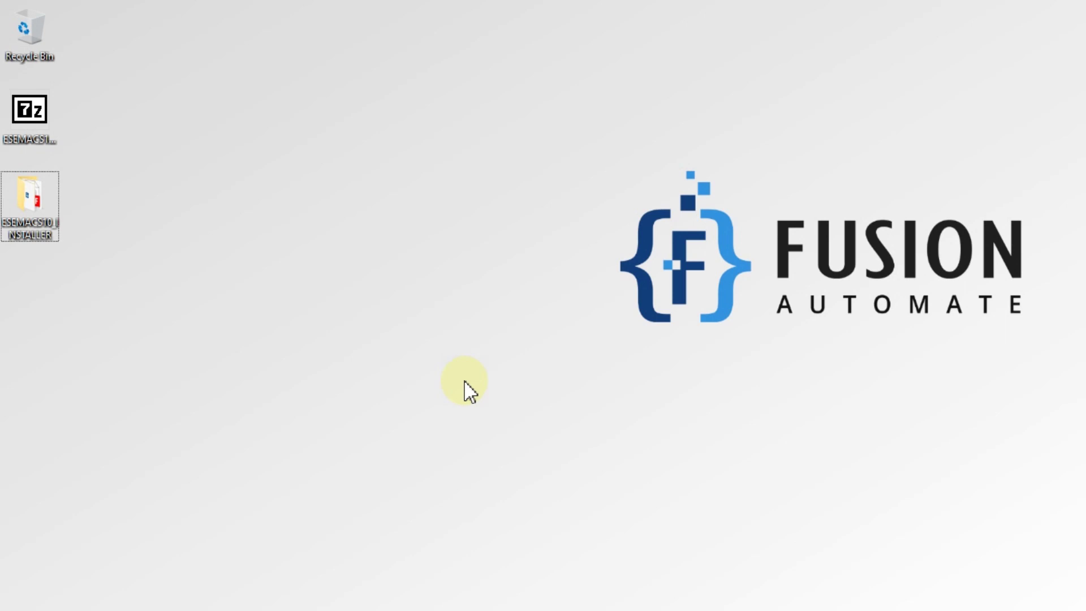
Step: Switch to Firefox and review the EcoStruxure Machine Expert product page, its former SoMachine name and the installation file download
mouse_move(113, 585)
click(85, 543)
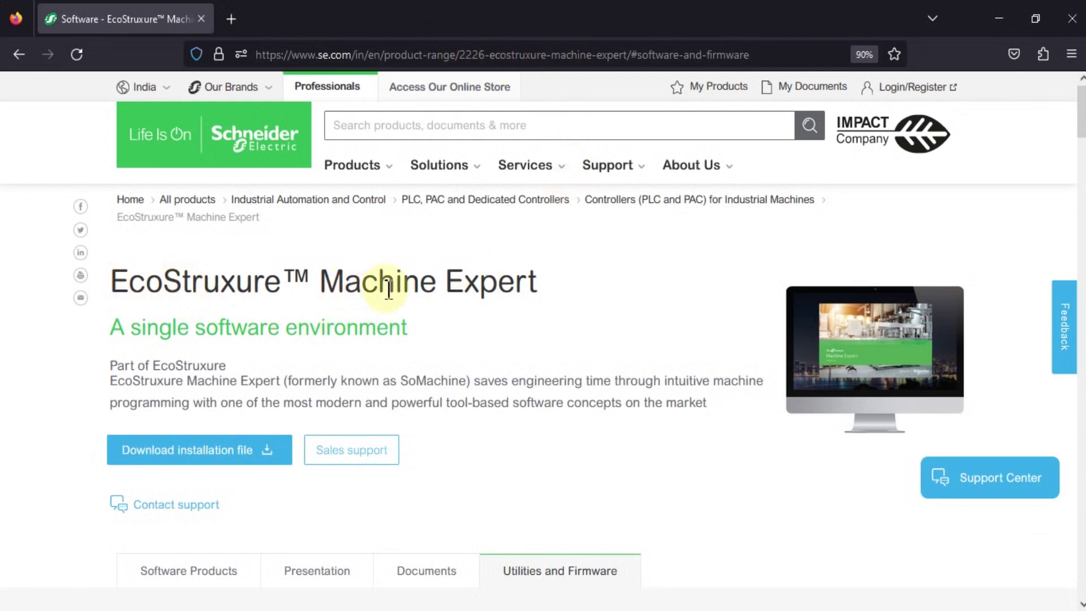
drag(286, 380, 468, 381)
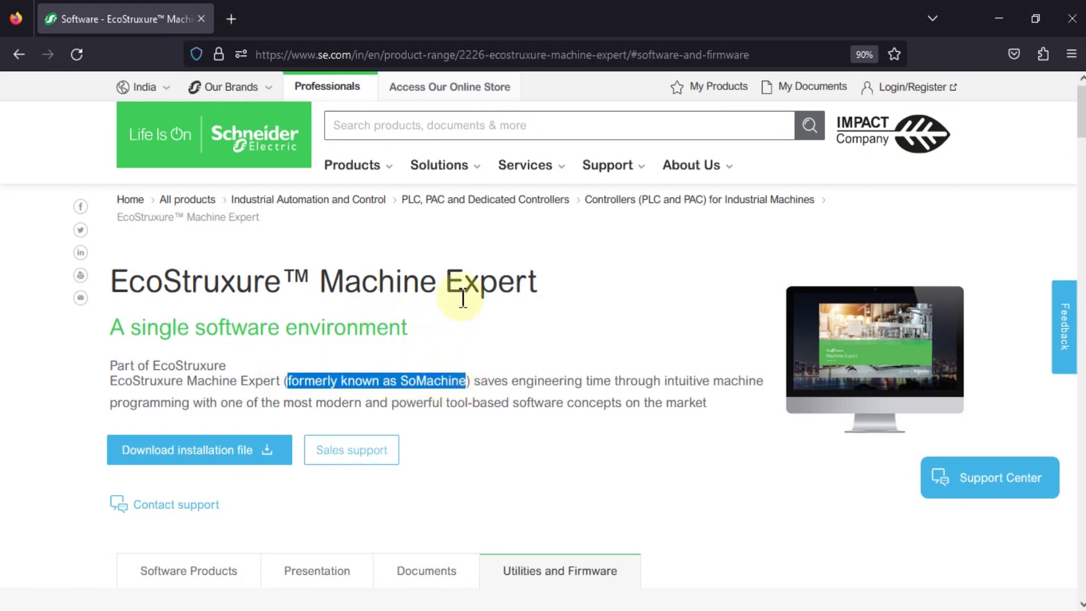
triple_click(438, 284)
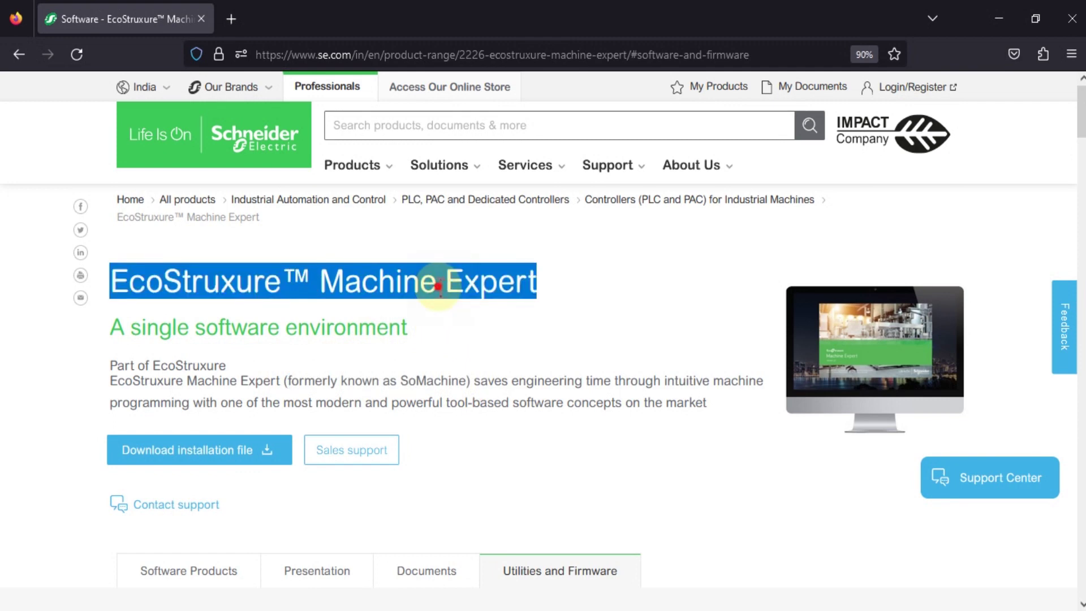
click(438, 286)
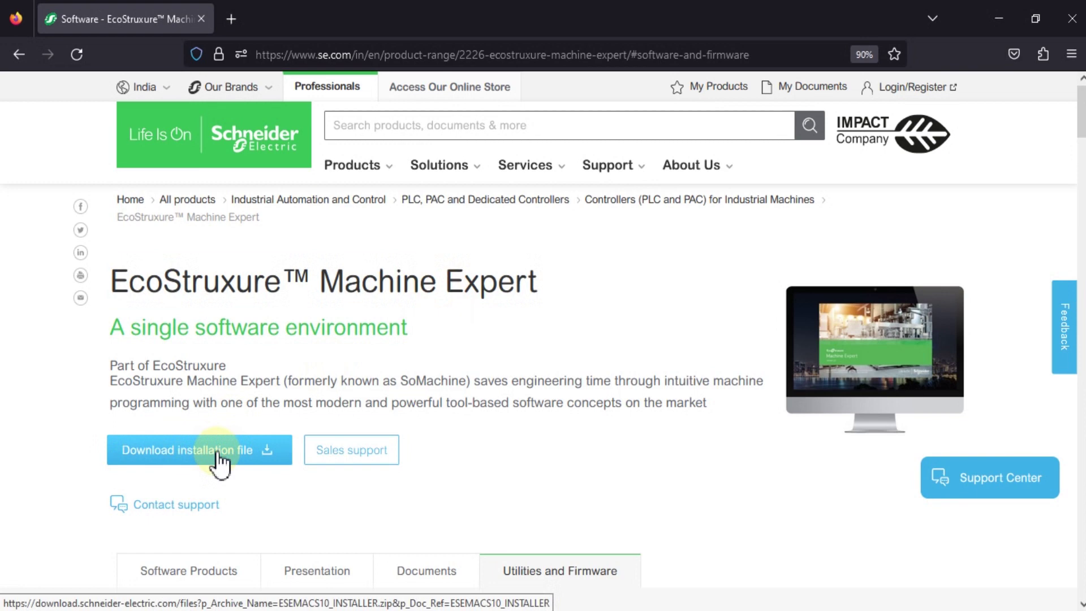
click(986, 14)
Step: Open the extracted ESEMACS10_INSTALLER folder and launch the Schneider Electric Software Installer setup in English (United States)
click(32, 116)
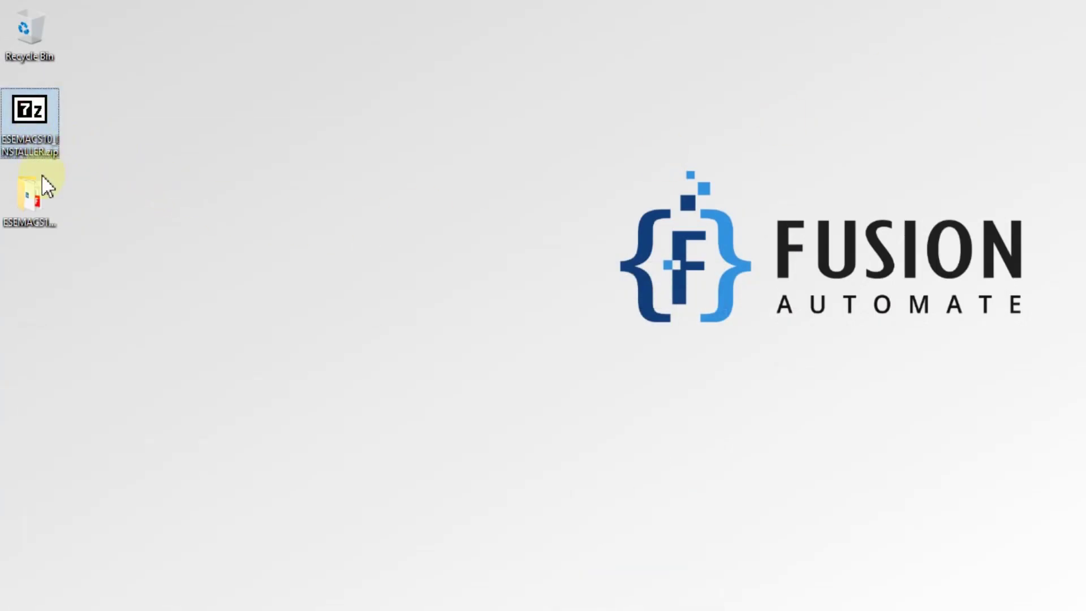
click(34, 201)
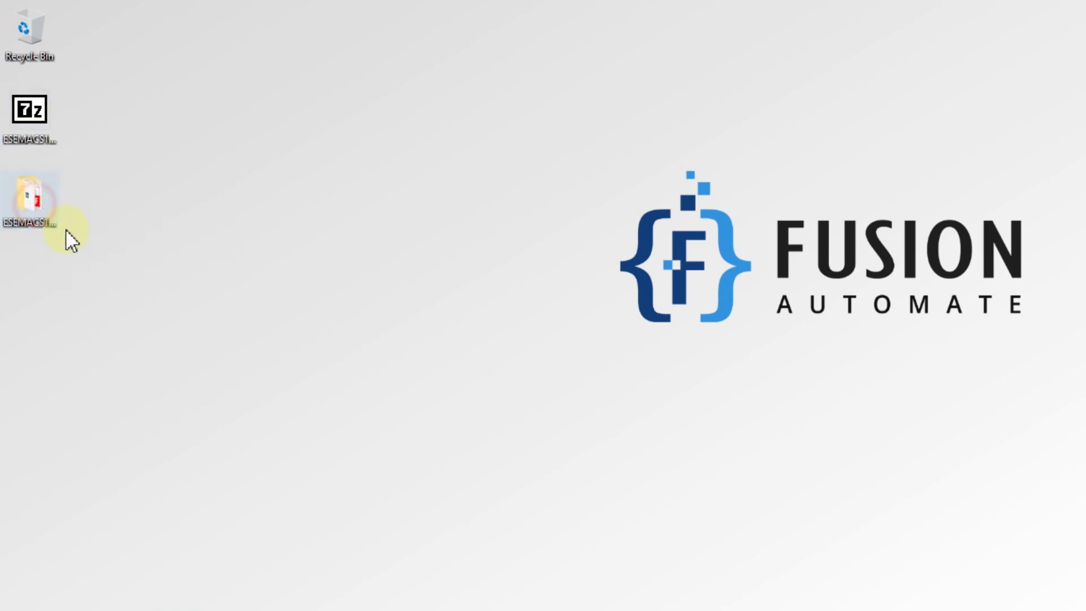
double_click(45, 218)
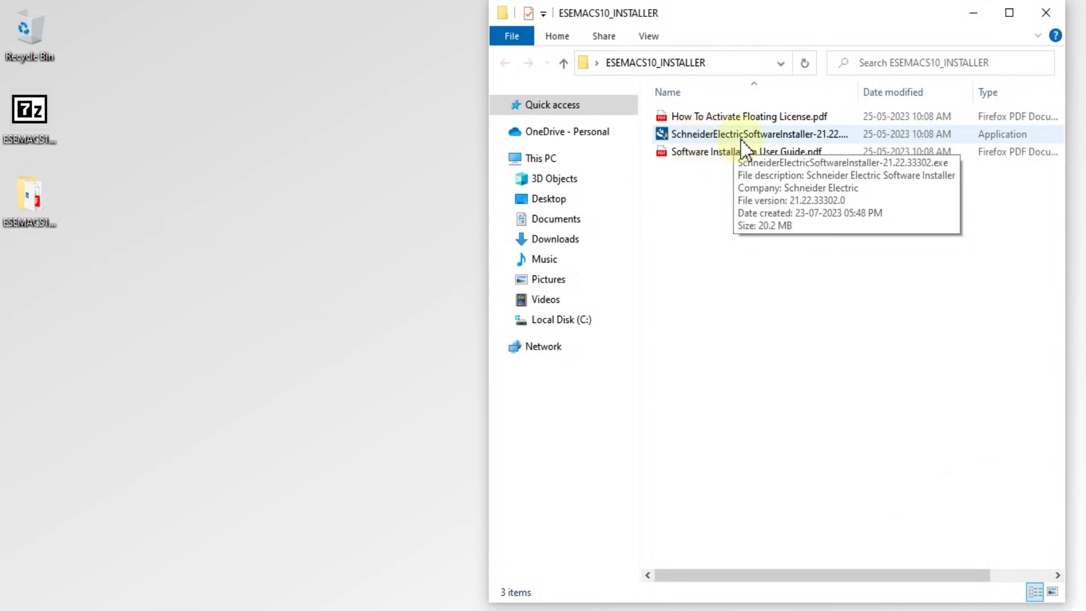
click(798, 138)
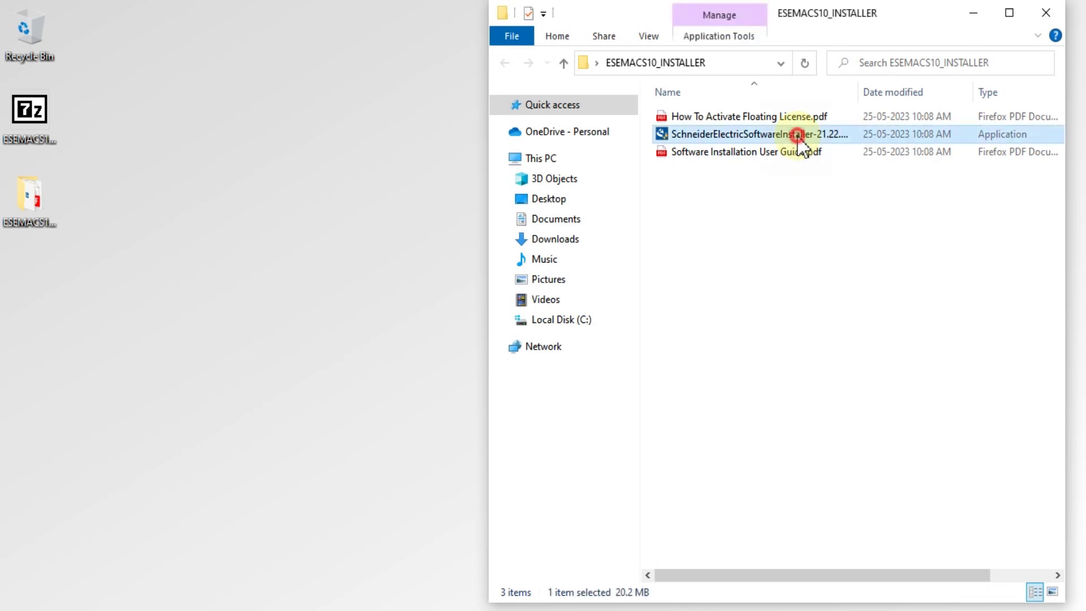
double_click(799, 138)
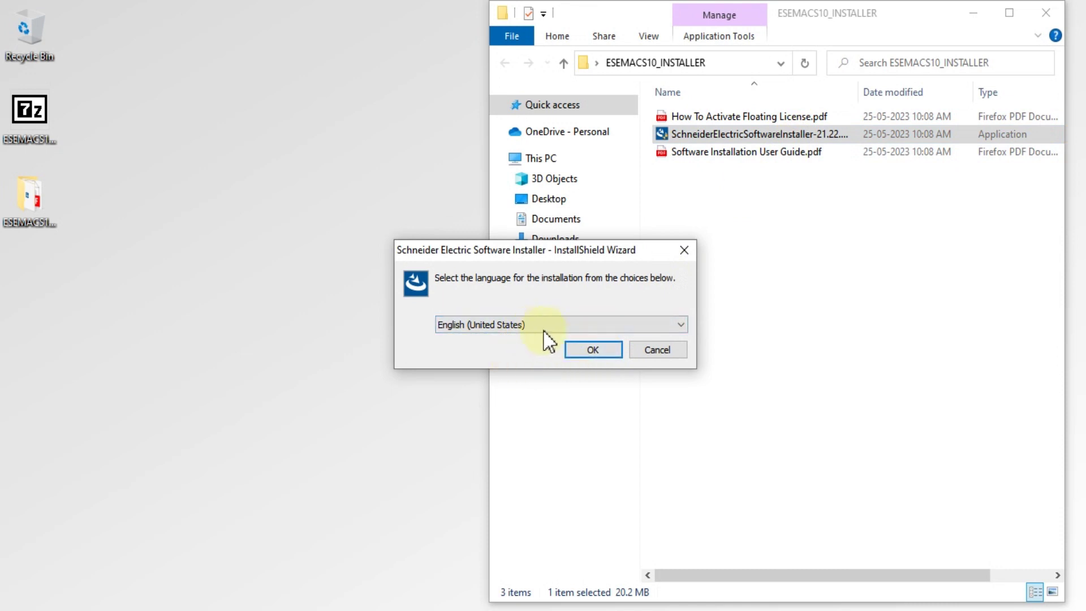
click(595, 350)
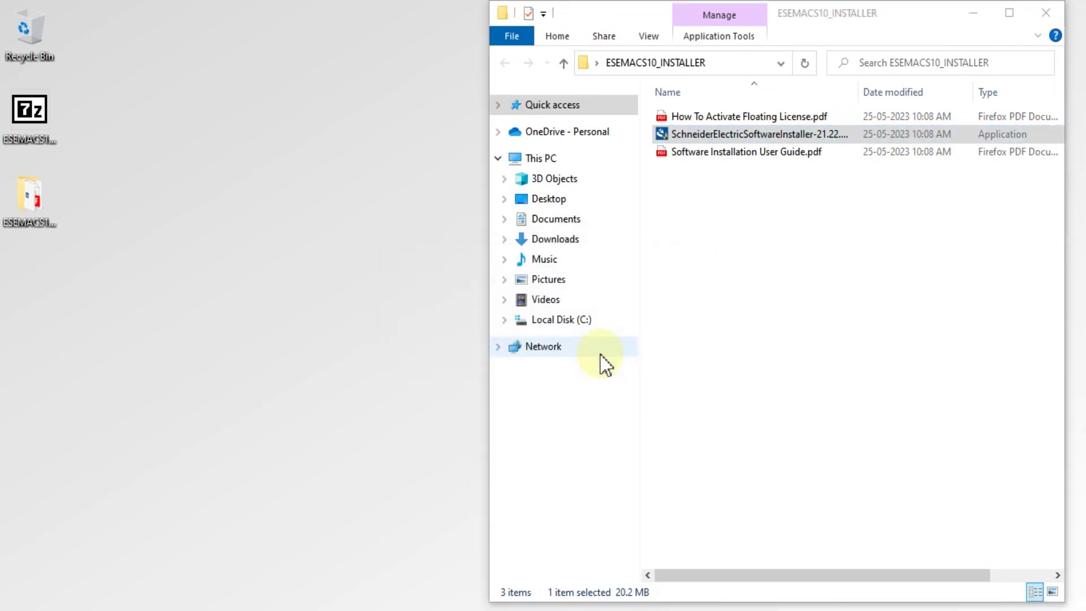
click(974, 14)
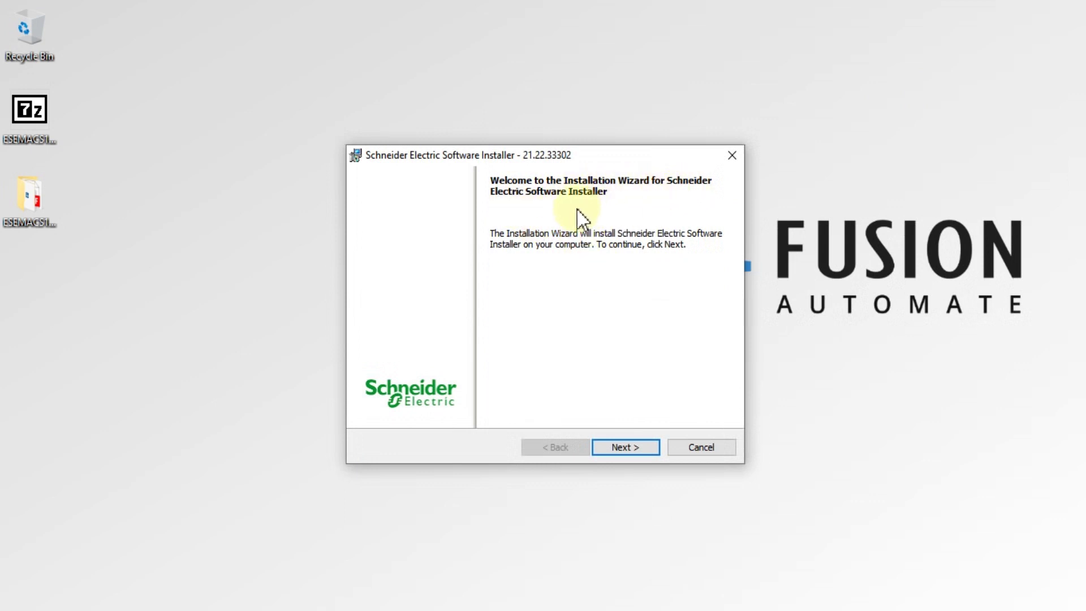
Step: Accept the license agreement, install Schneider Electric Software Installer and finish the wizard
click(645, 448)
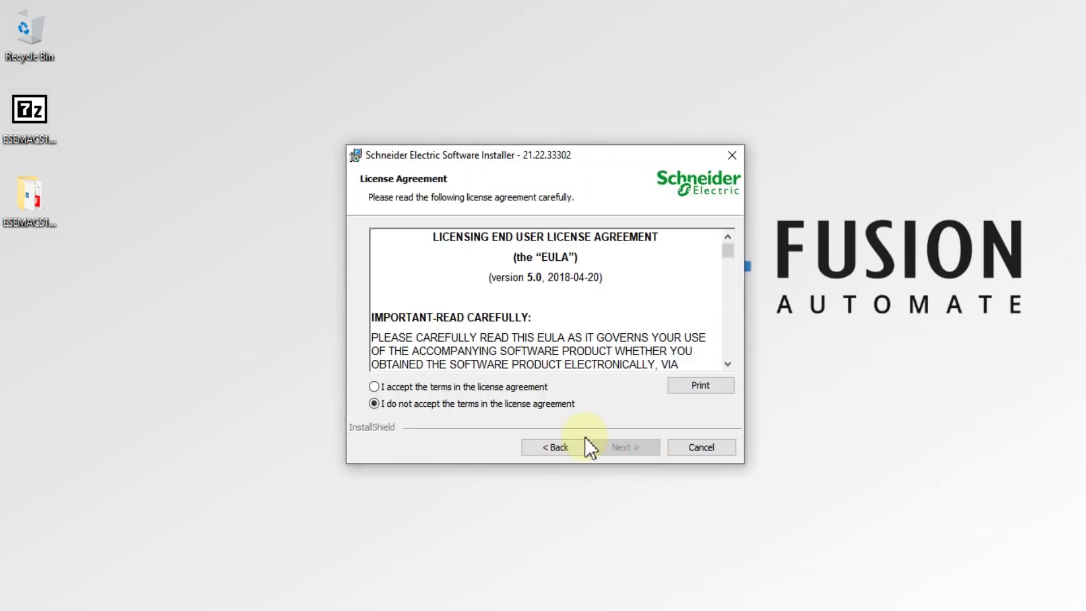
click(518, 386)
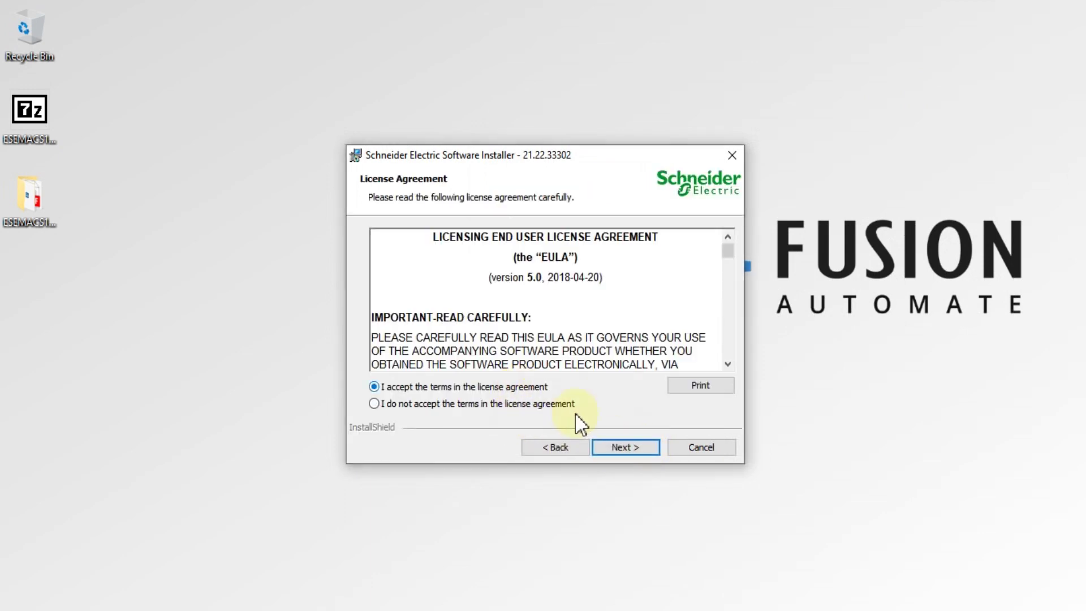
click(635, 449)
click(636, 449)
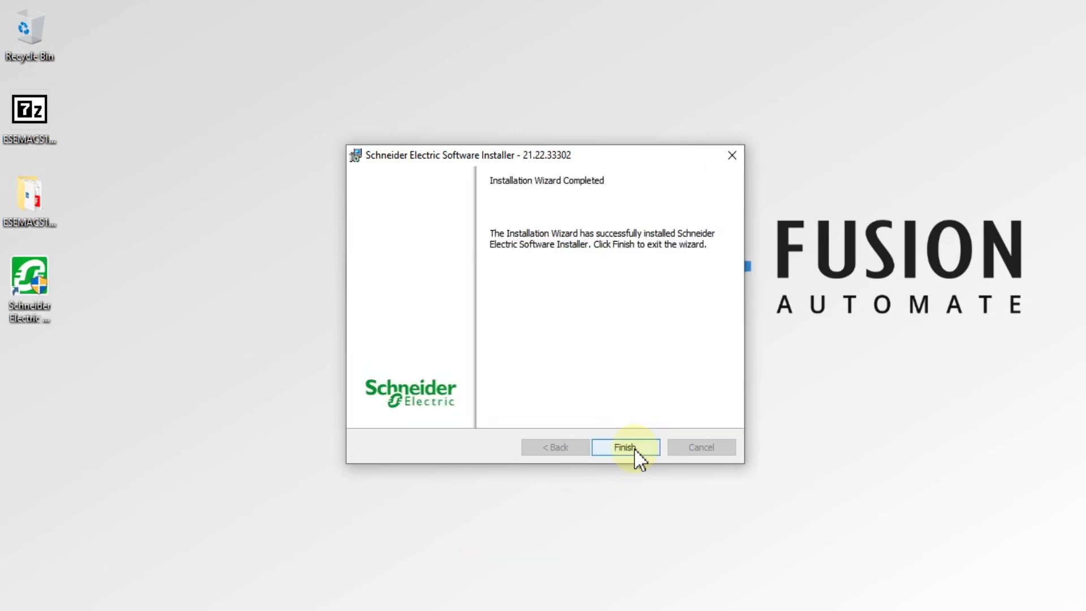
click(634, 448)
Step: Open Schneider Electric Software Installer from the desktop and choose the task to install new software
drag(160, 377, 12, 274)
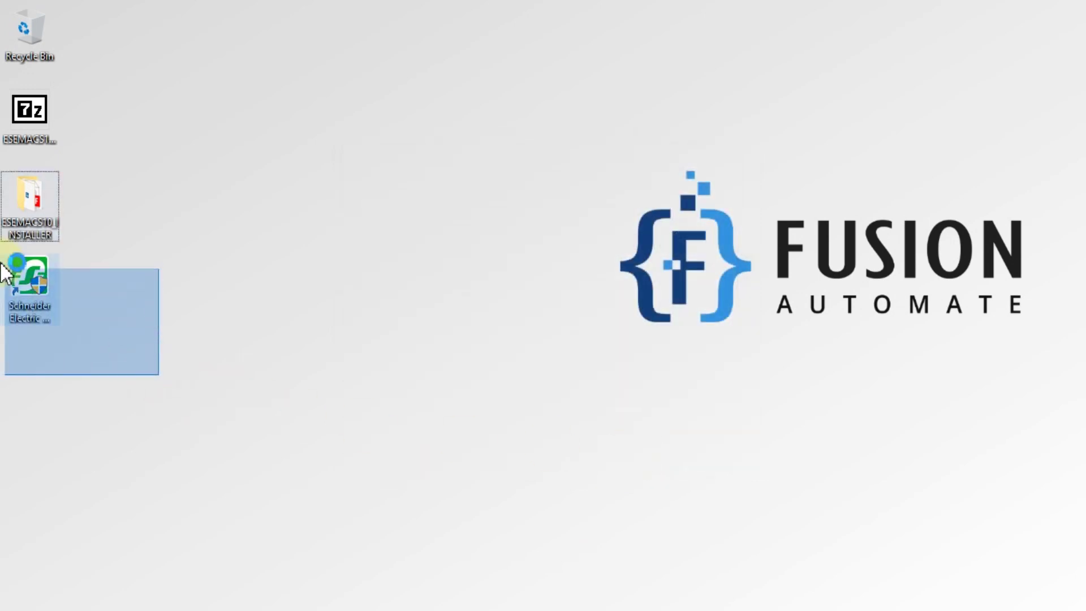
double_click(23, 276)
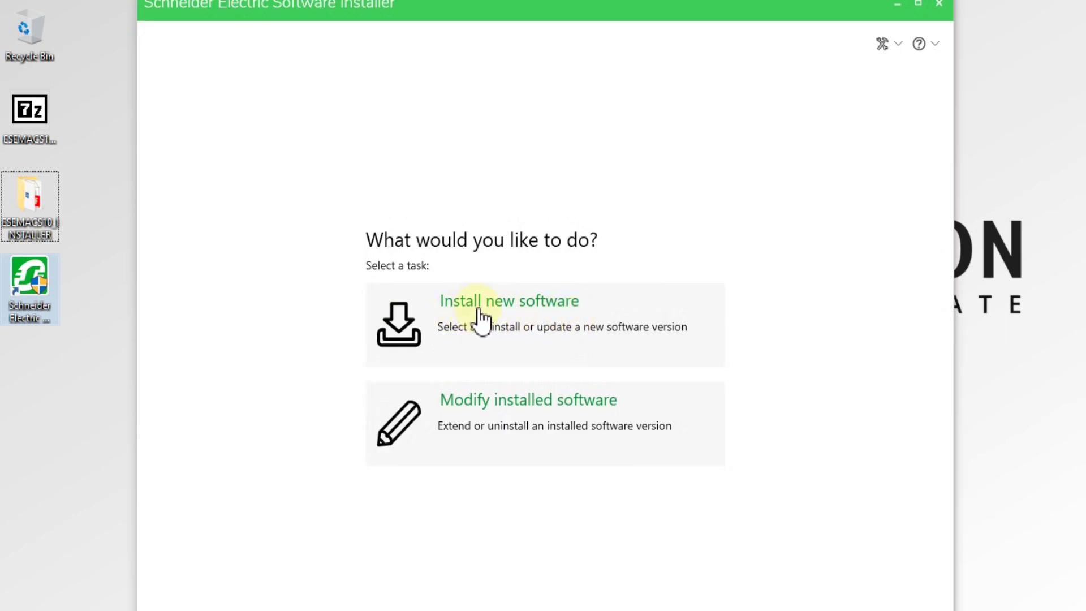
click(507, 315)
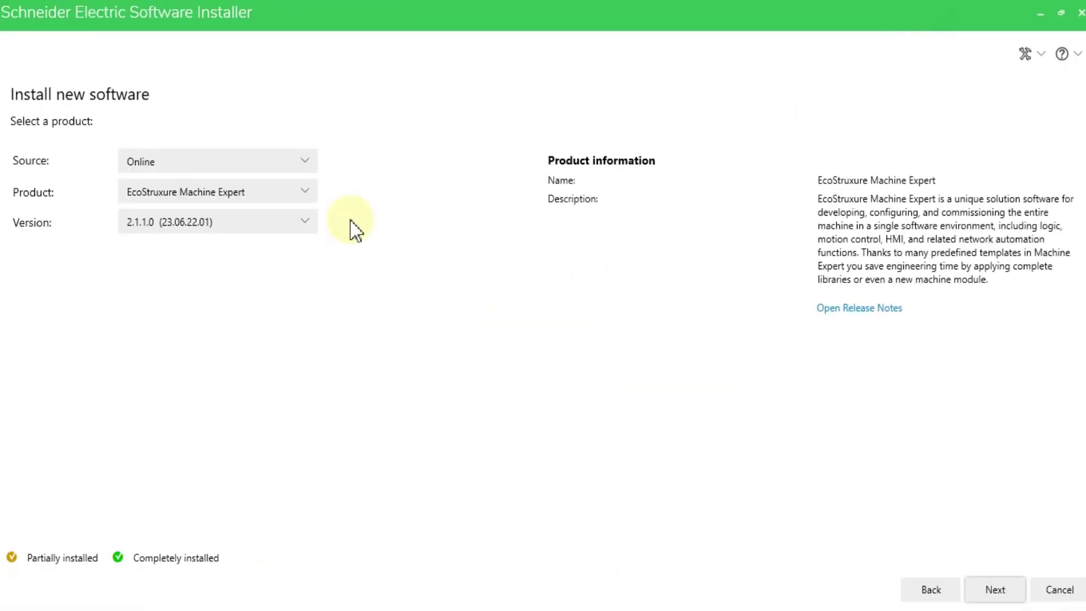
Step: Choose EcoStruxure Machine Expert version 2.1.1.0 (23.06.22.01) from the Online source and continue to the feature selection
click(237, 164)
click(238, 165)
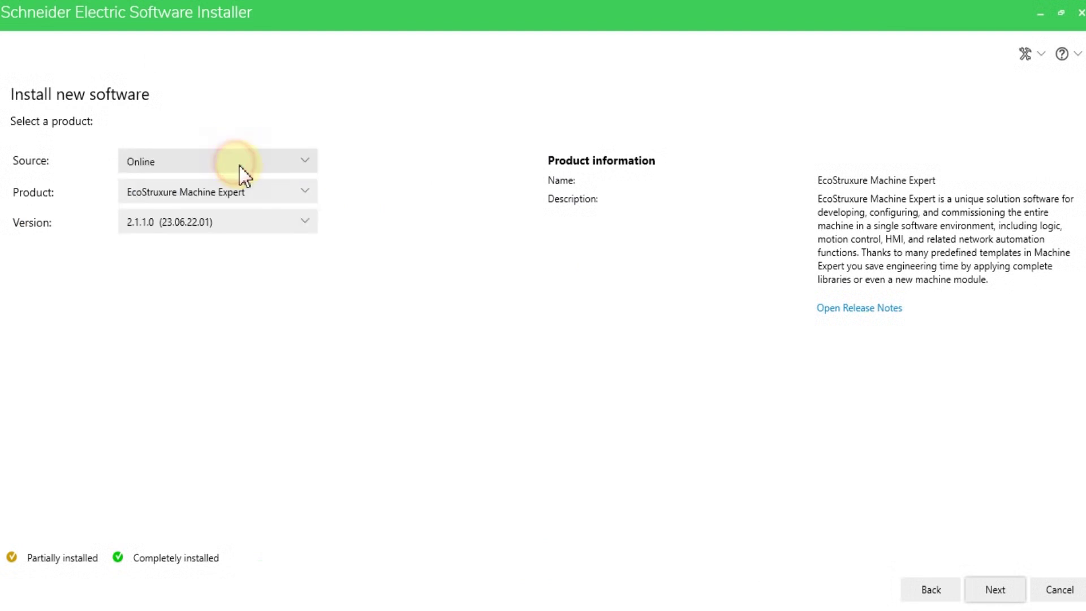
click(195, 195)
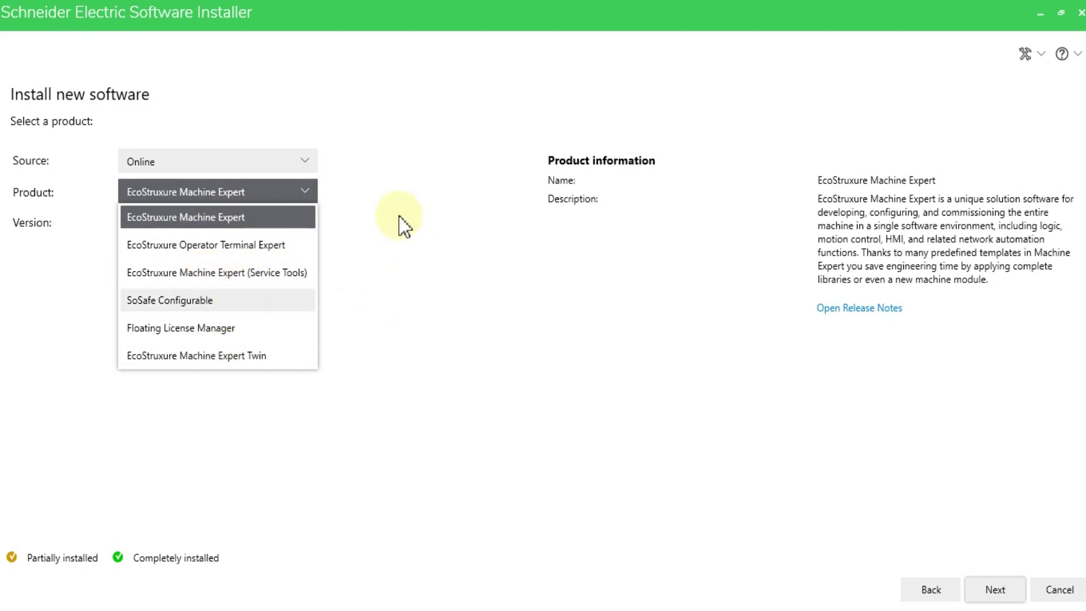
click(232, 217)
click(253, 226)
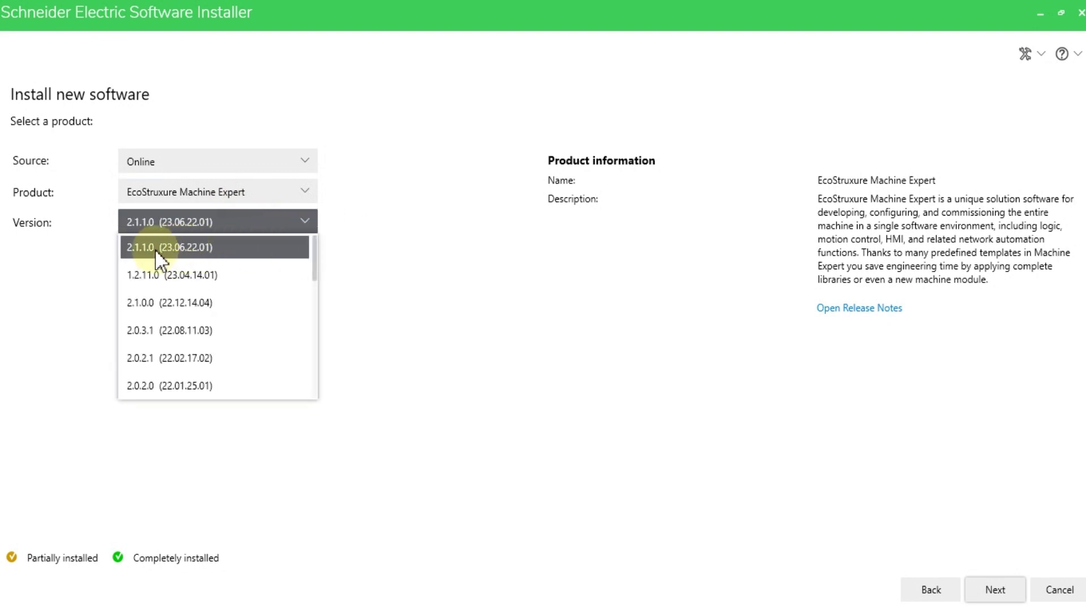
click(203, 250)
click(992, 594)
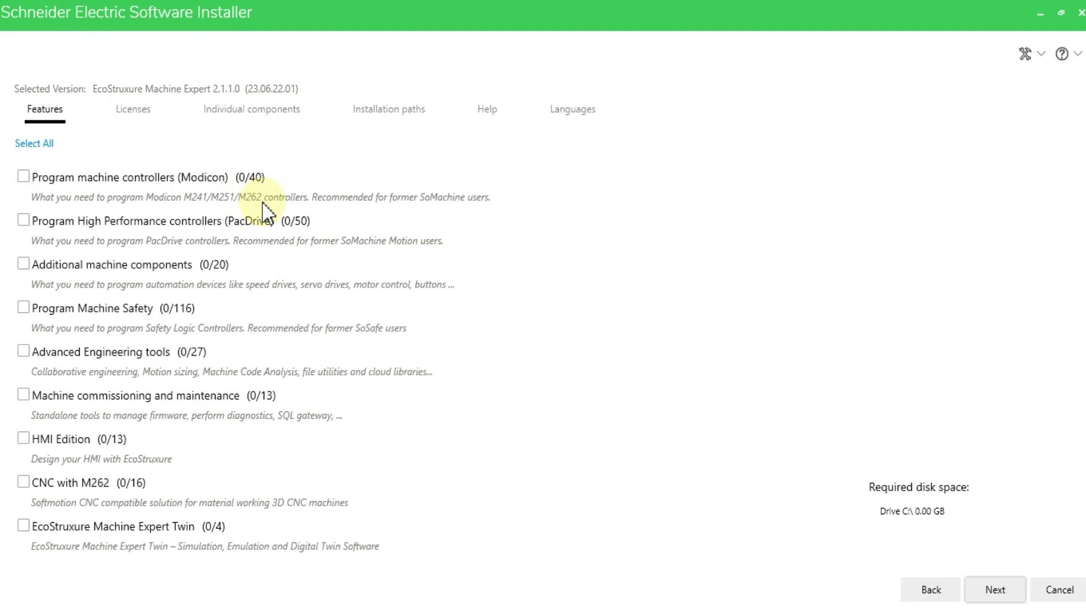
Step: Select the Program machine controllers (Modicon) feature, accept the license terms and start the installation
click(24, 177)
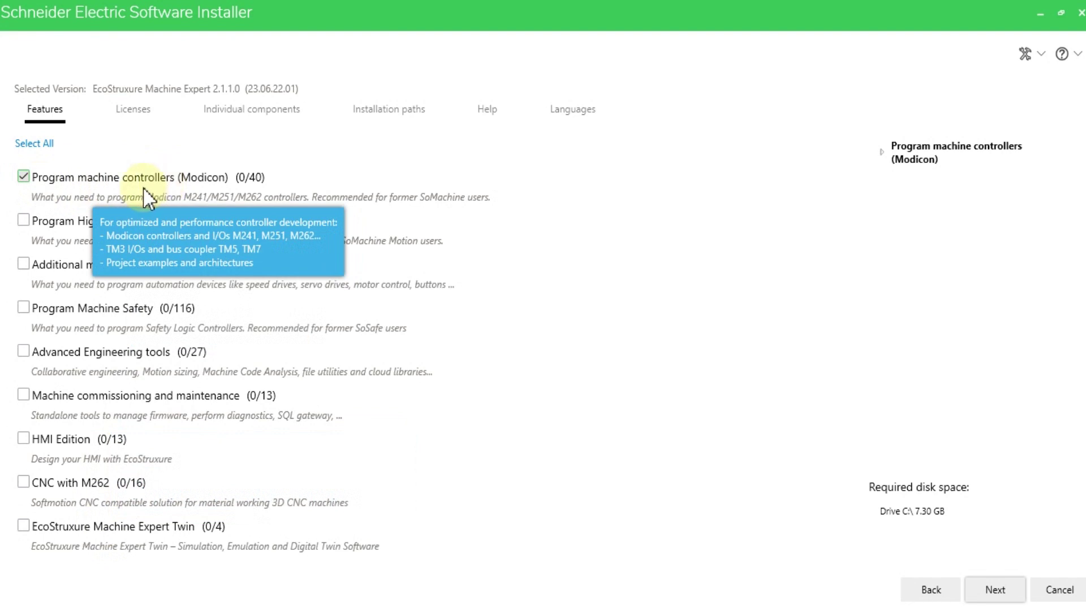
click(1008, 597)
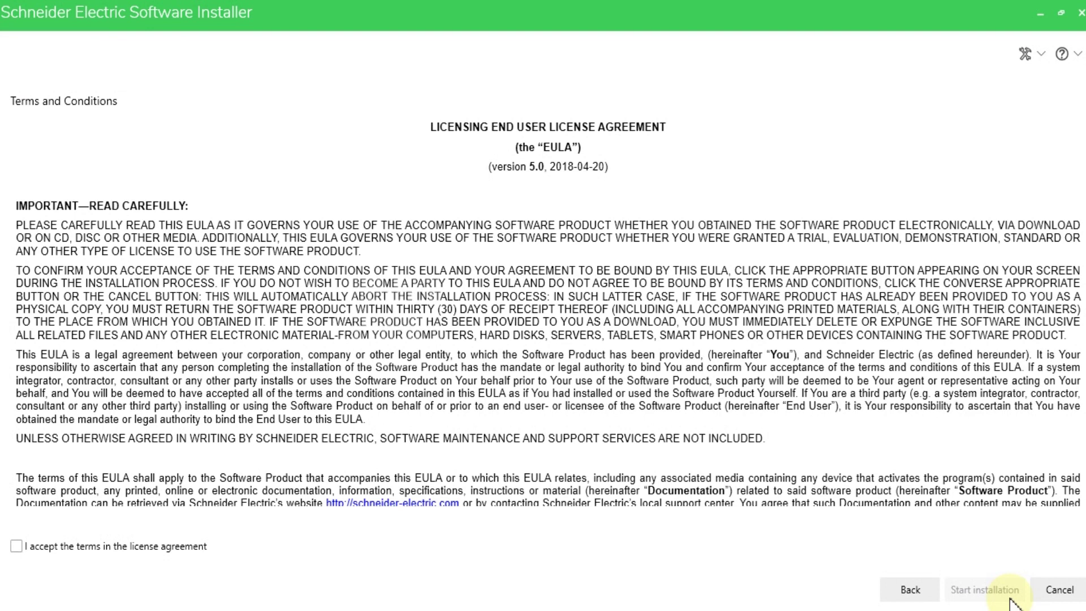
click(15, 547)
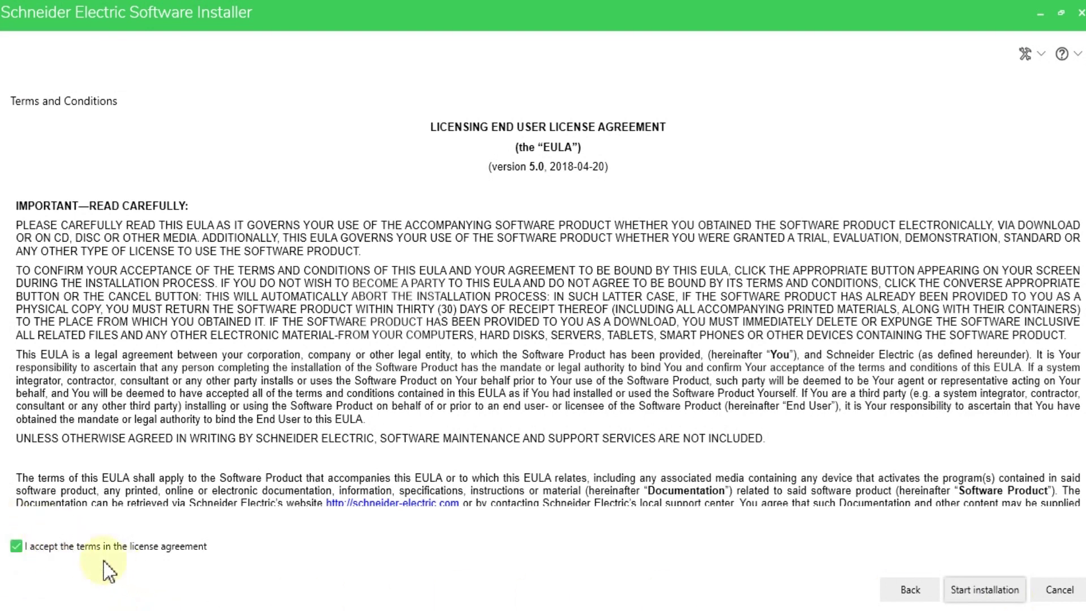
click(984, 593)
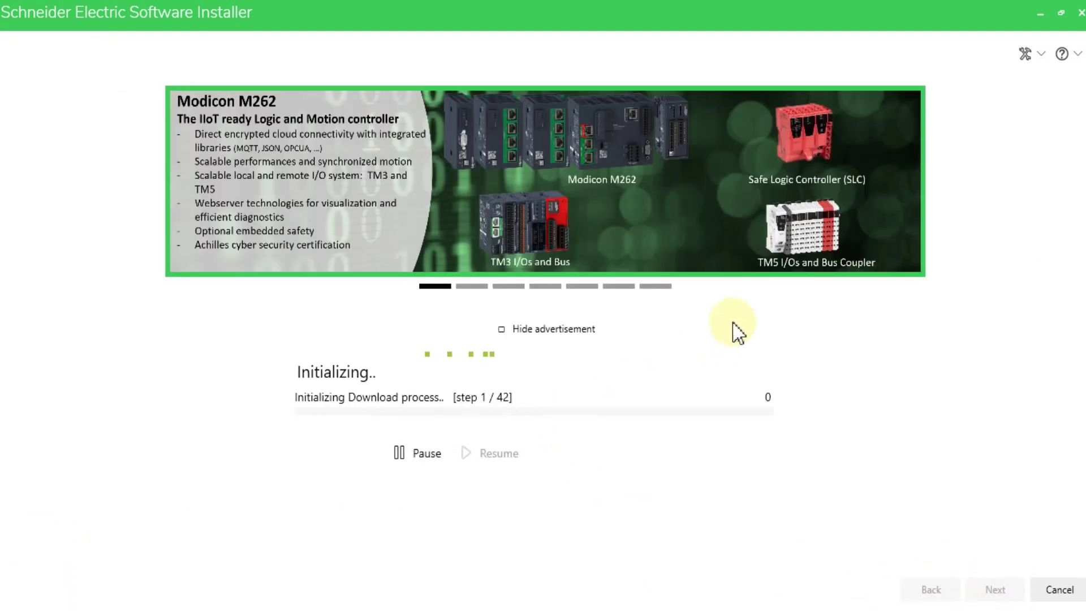
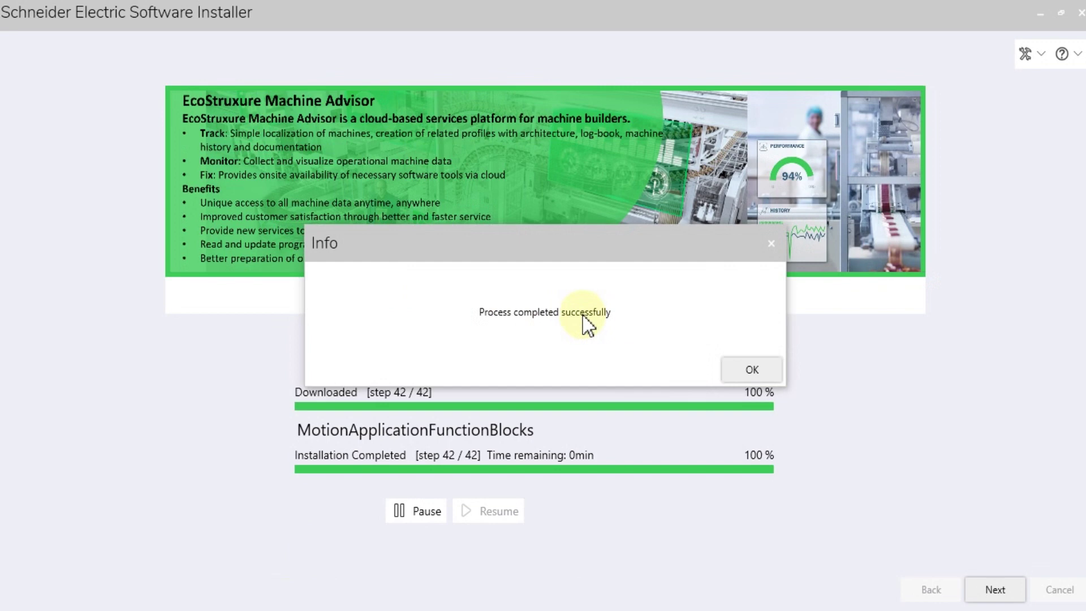
Step: Acknowledge the completed installation process and finish the installer
click(744, 367)
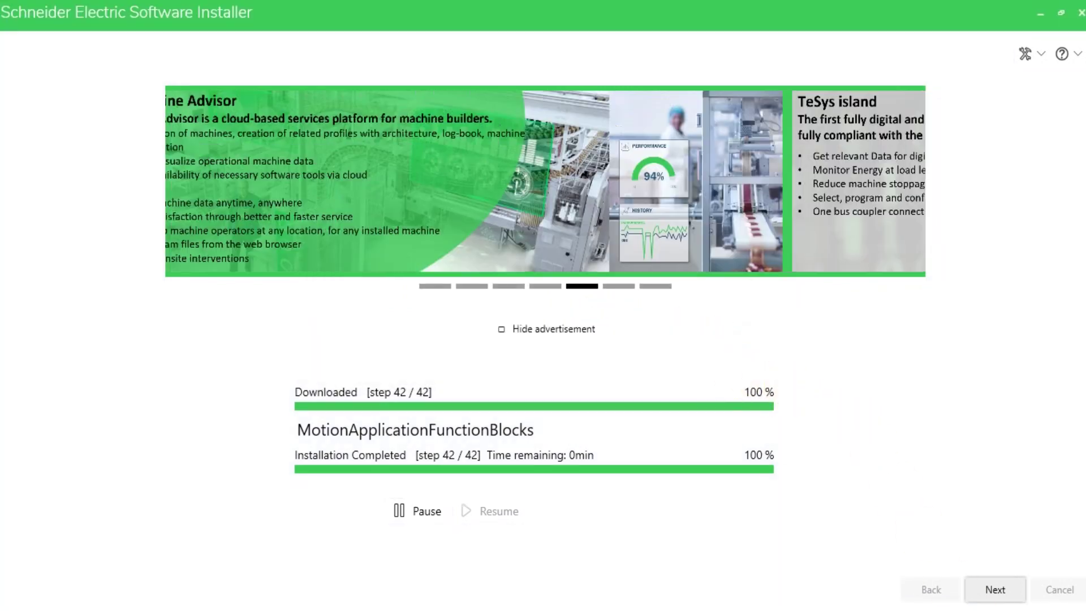
click(995, 590)
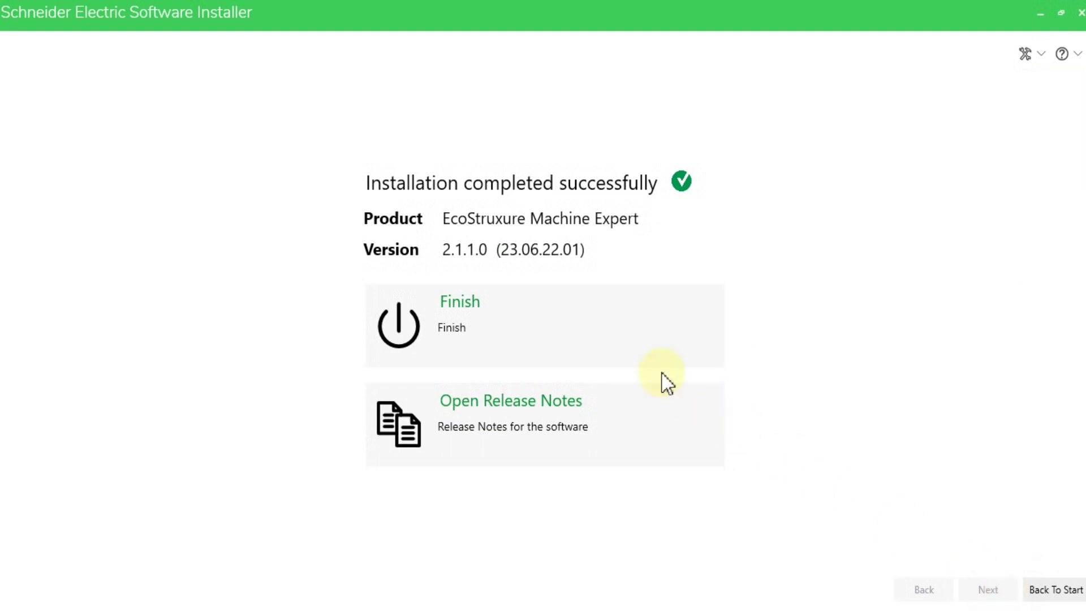
click(496, 326)
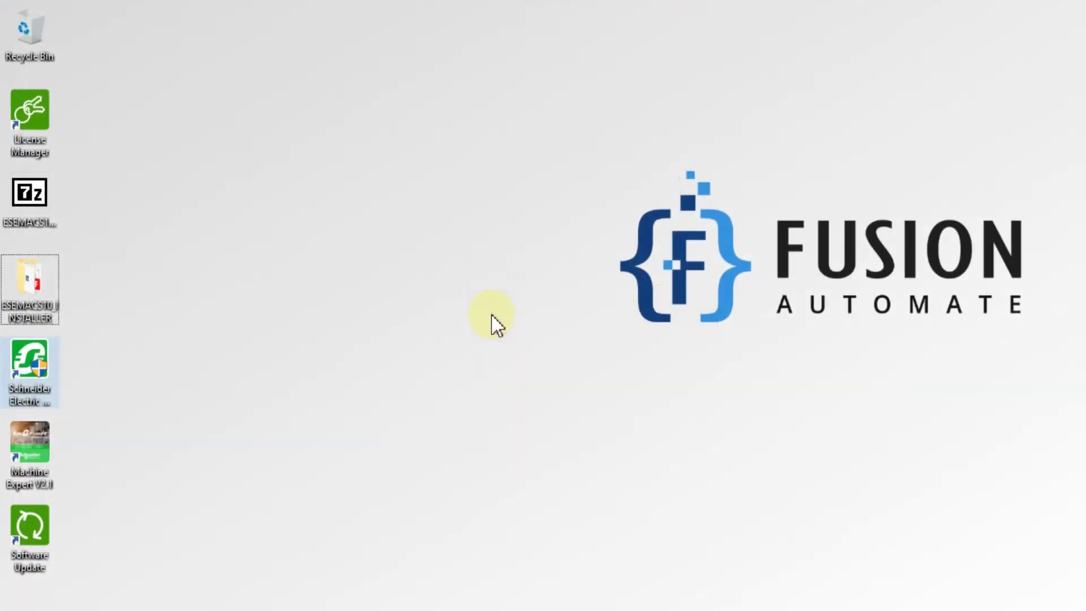
Step: Locate Machine Expert V2.1 on the desktop and in the EcoStruxure Machine Expert group of installed programs
click(51, 461)
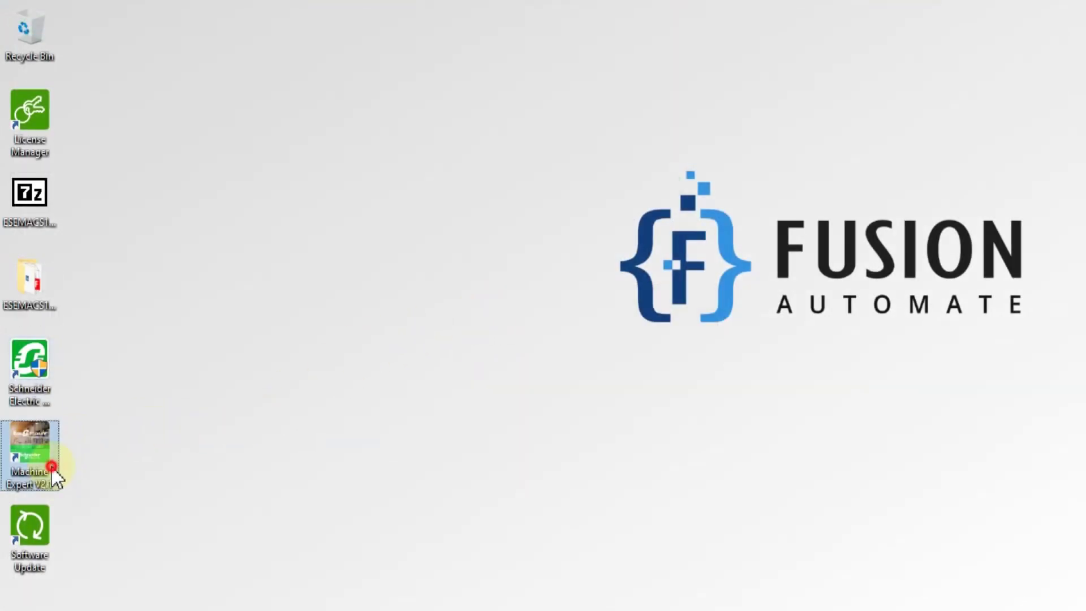
drag(188, 431, 20, 482)
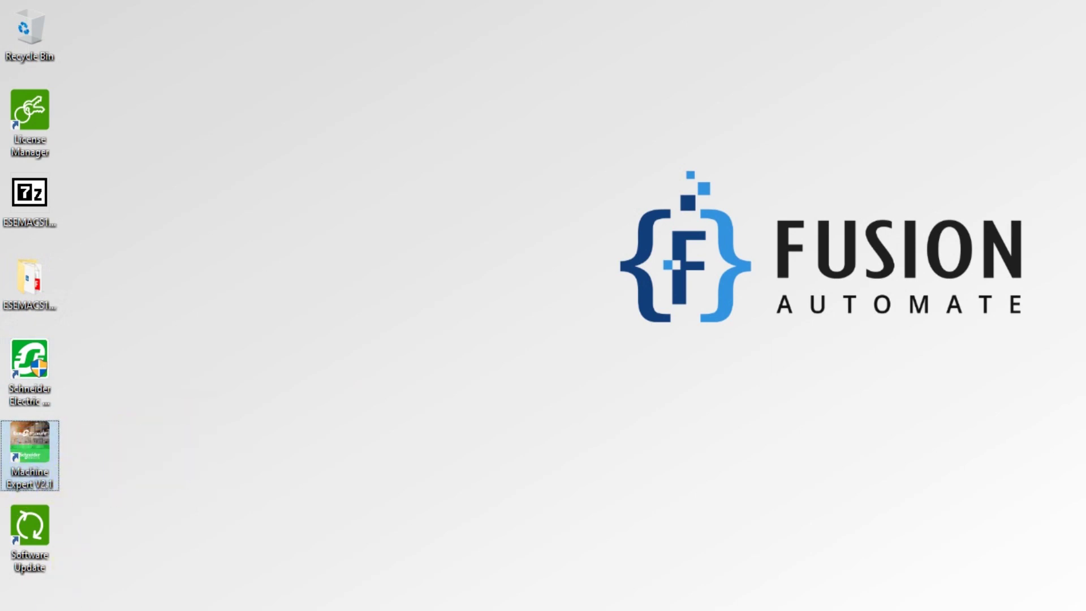
key(super)
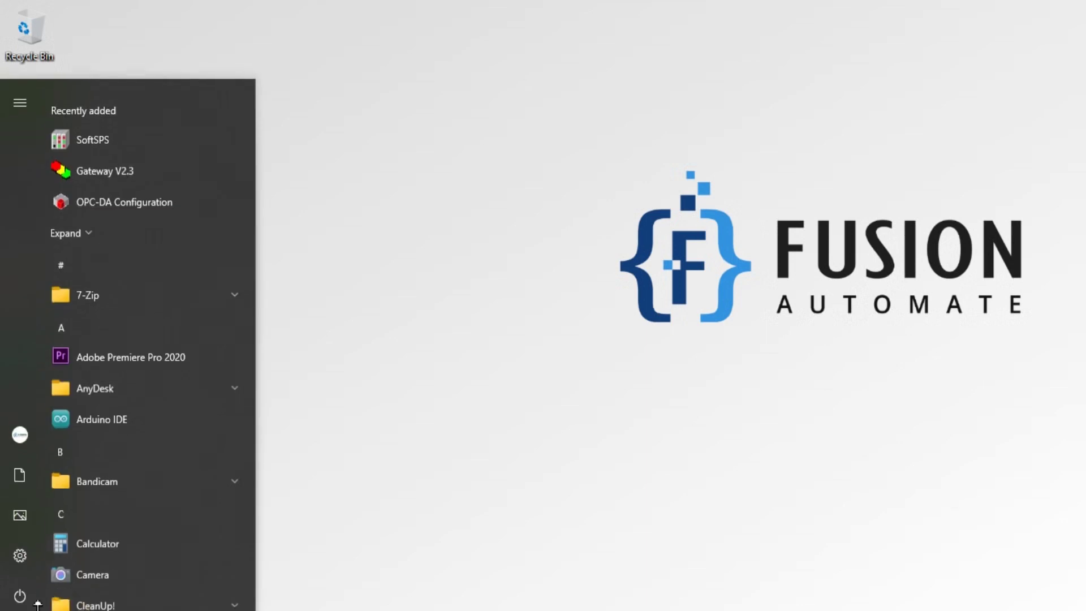
scroll(162, 436, down, 5)
scroll(163, 435, down, 4)
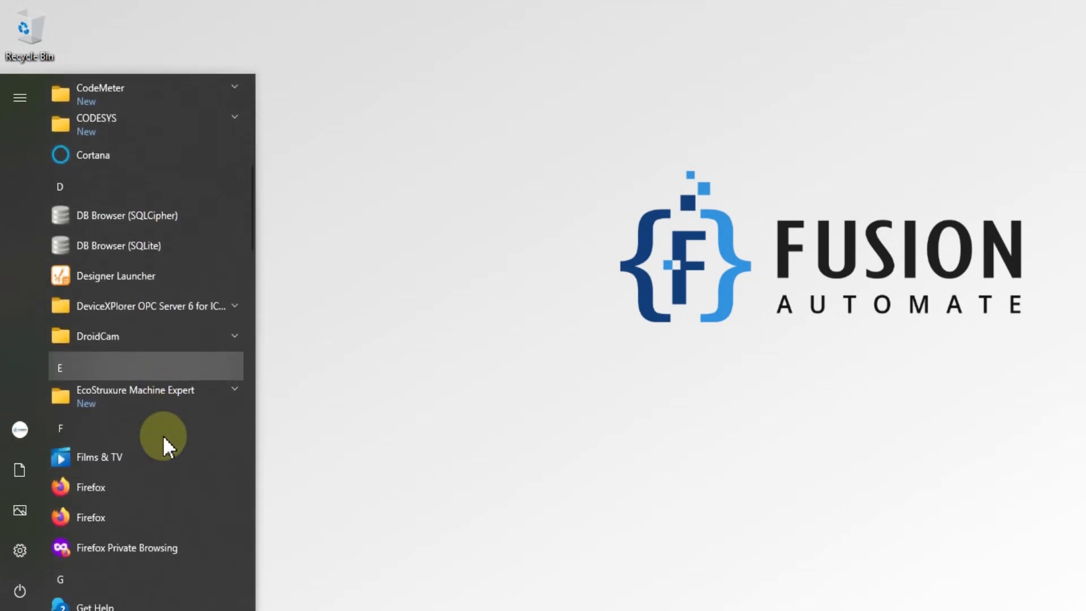
click(174, 378)
scroll(173, 378, down, 3)
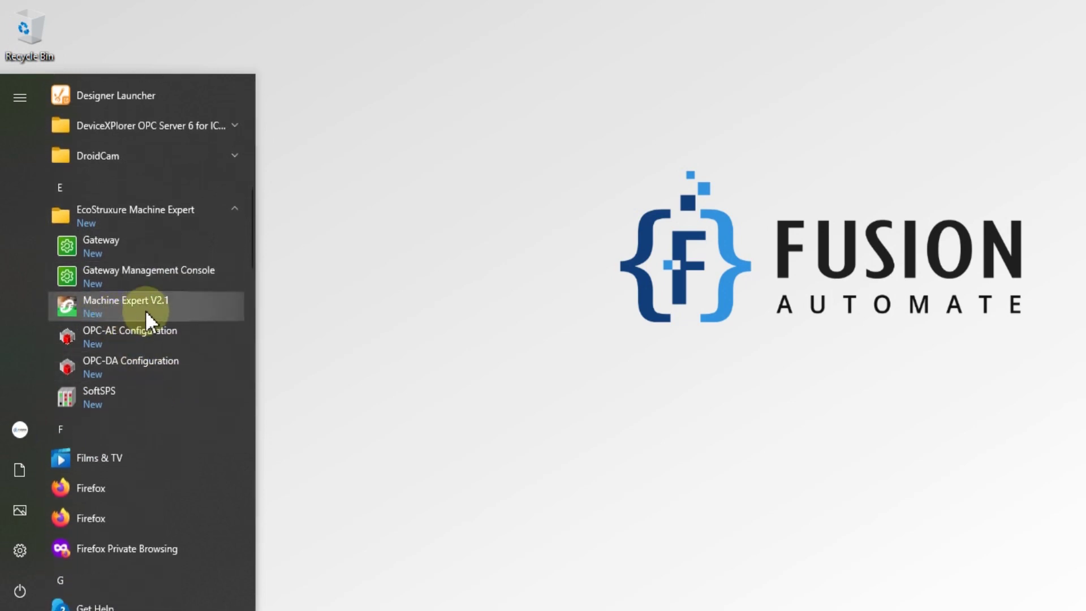
drag(145, 310, 266, 323)
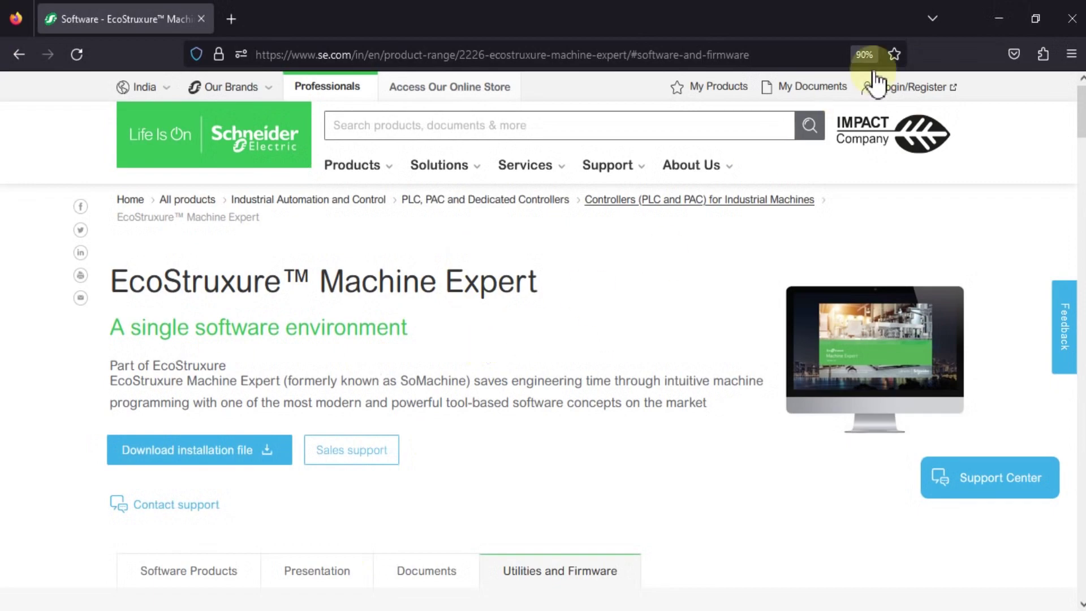
Step: Minimize the browser window and select the Machine Expert V2.1 desktop shortcut
click(997, 24)
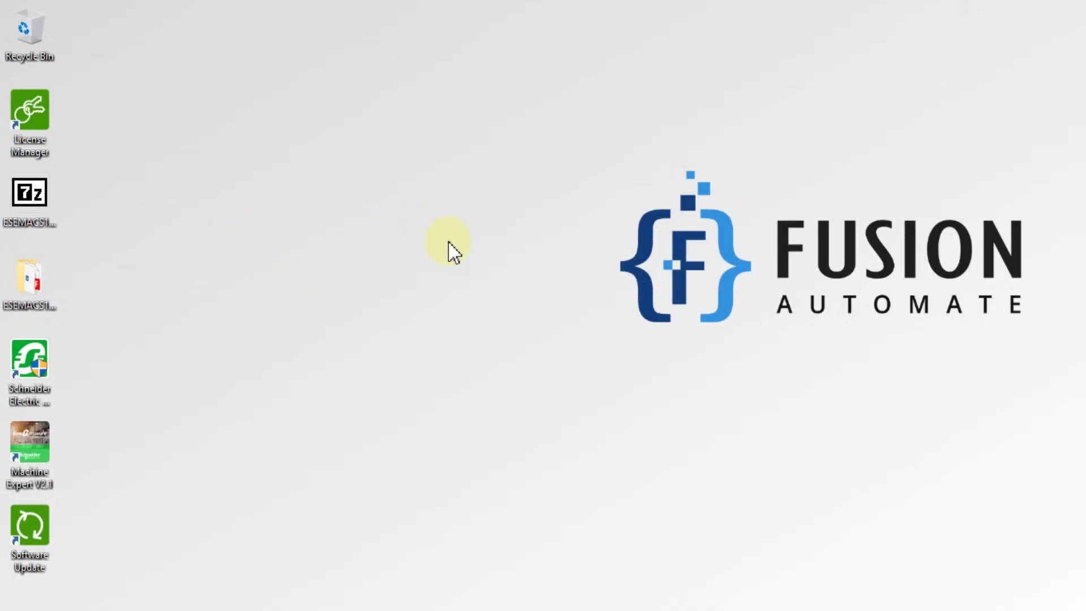
click(44, 452)
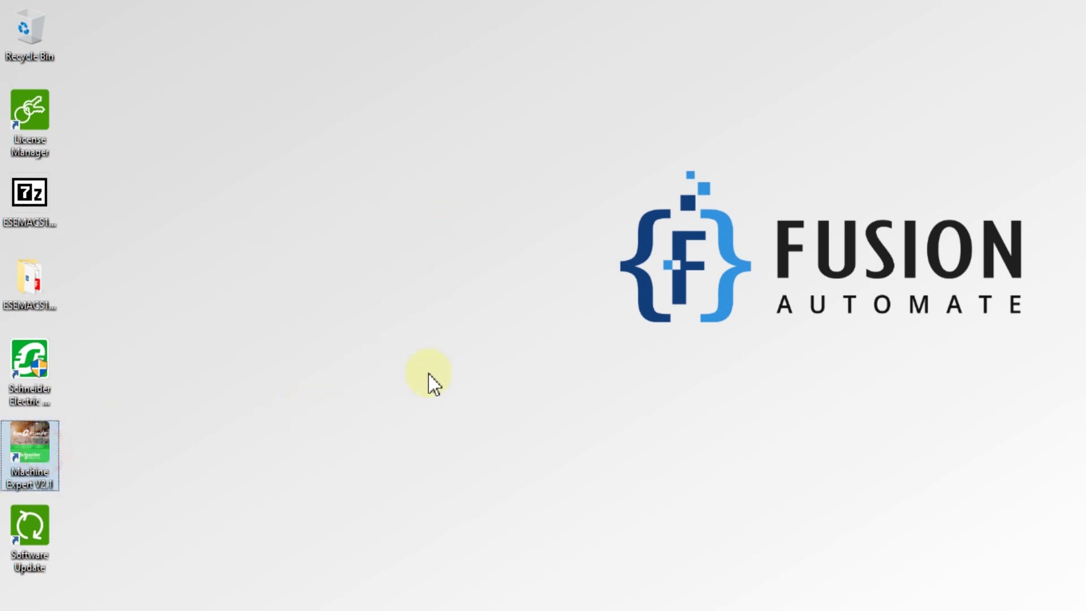